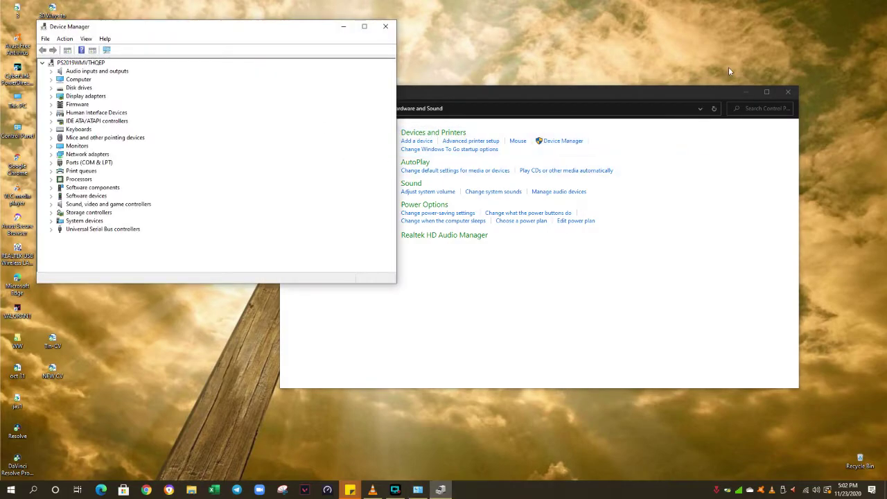
Step: Close the Hardware and Sound window, reposition Device Manager, and expand the Audio inputs and outputs category
{"action": "left_click", "coordinate": [788, 92]}
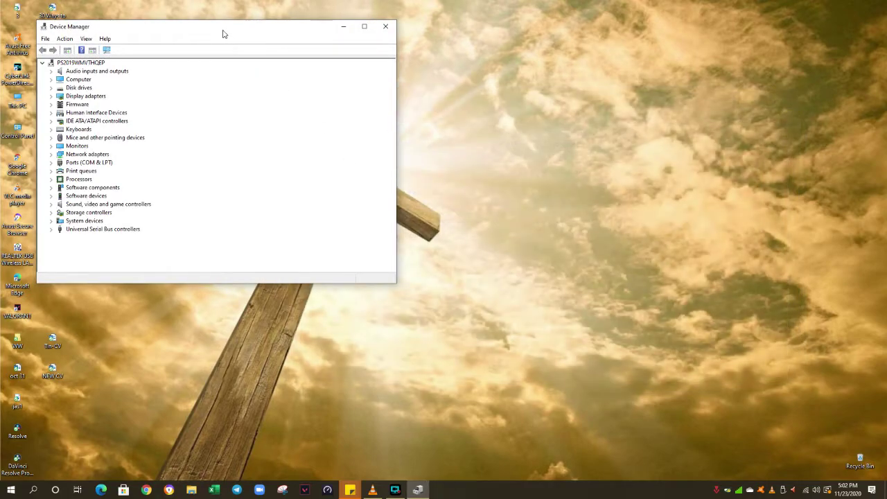
{"action": "left_click_drag", "start_coordinate": [224, 34], "coordinate": [344, 56]}
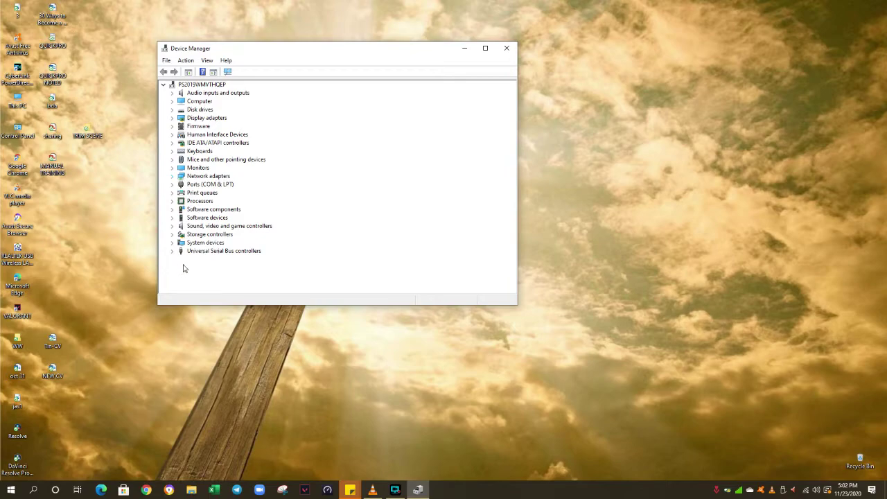
{"action": "left_click", "coordinate": [172, 93]}
Step: Run an automatic search for updated driver software for the 4 - IN24C25 (AMD High Definition Audio Device) from its properties
{"action": "left_click", "coordinate": [209, 101]}
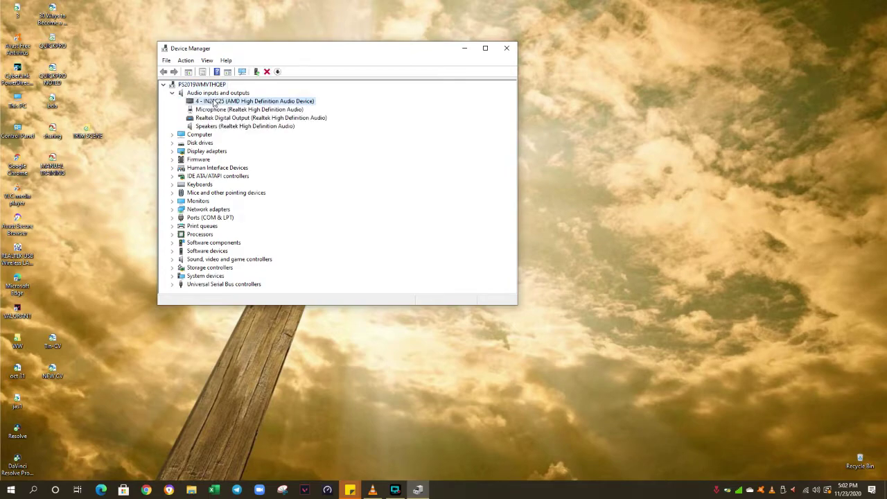
{"action": "right_click", "coordinate": [210, 101]}
{"action": "left_click", "coordinate": [253, 152]}
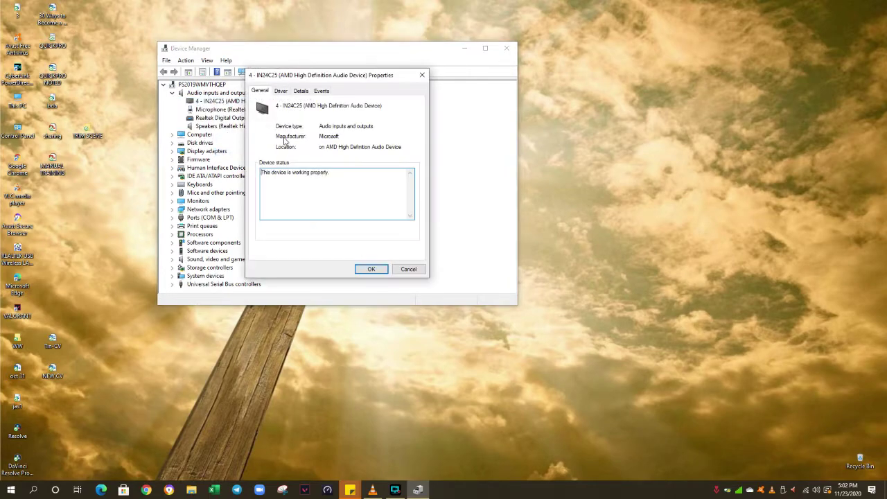
{"action": "left_click", "coordinate": [290, 92]}
{"action": "left_click", "coordinate": [282, 195]}
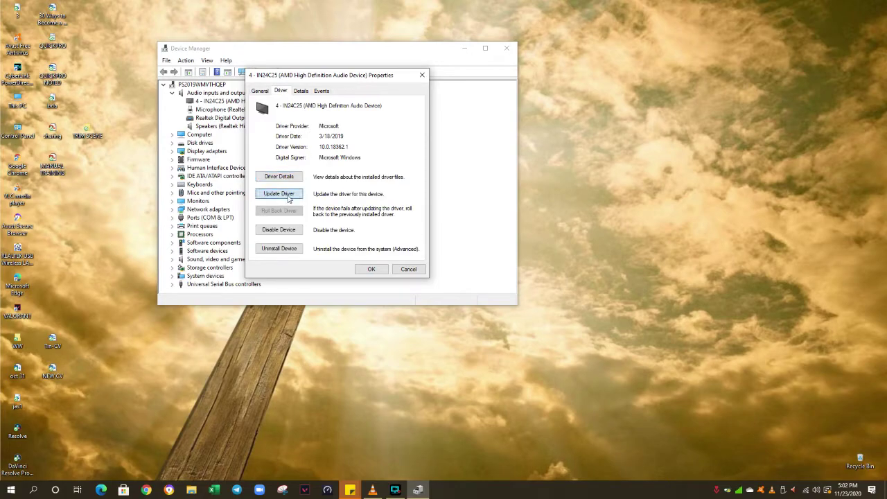
{"action": "left_click", "coordinate": [290, 168]}
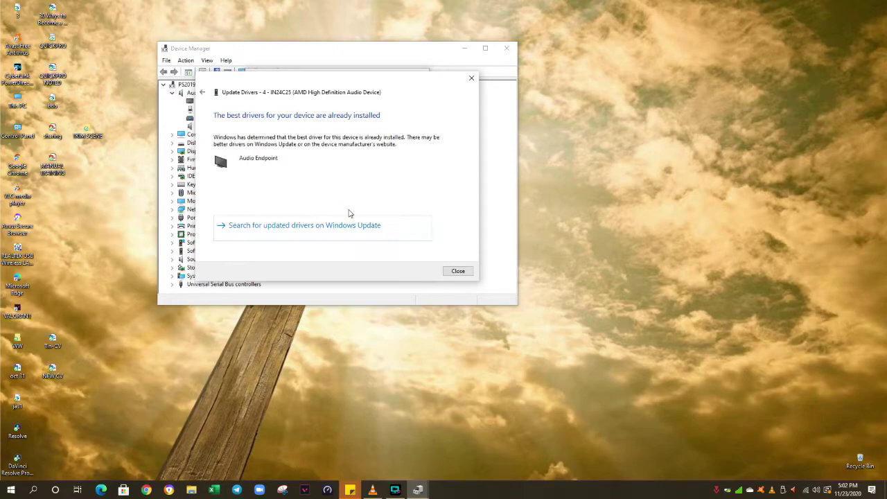
{"action": "left_click", "coordinate": [459, 271]}
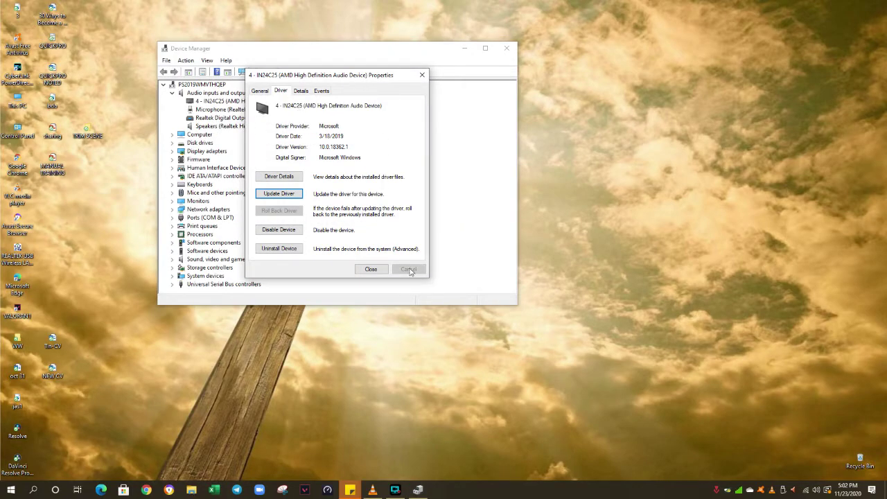
{"action": "left_click", "coordinate": [369, 270]}
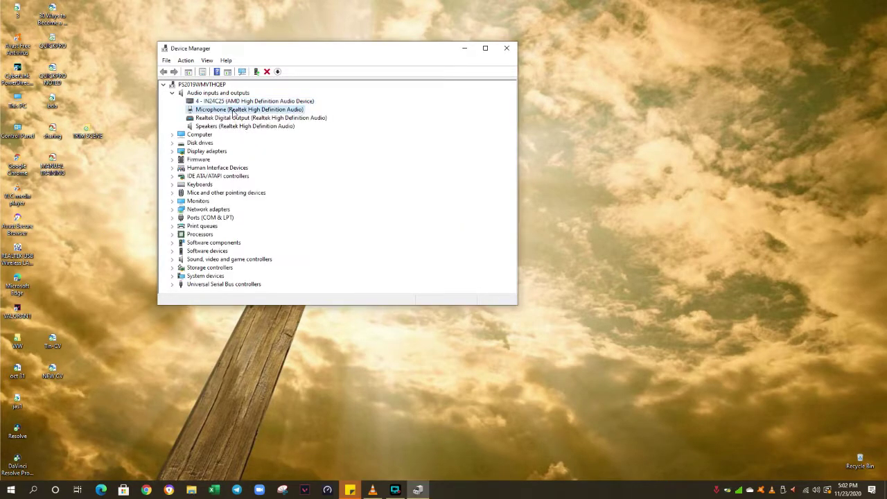
Step: Run an automatic driver update search for the Microphone (Realtek High Definition Audio) from its properties, and close its dialogs
{"action": "right_click", "coordinate": [233, 114]}
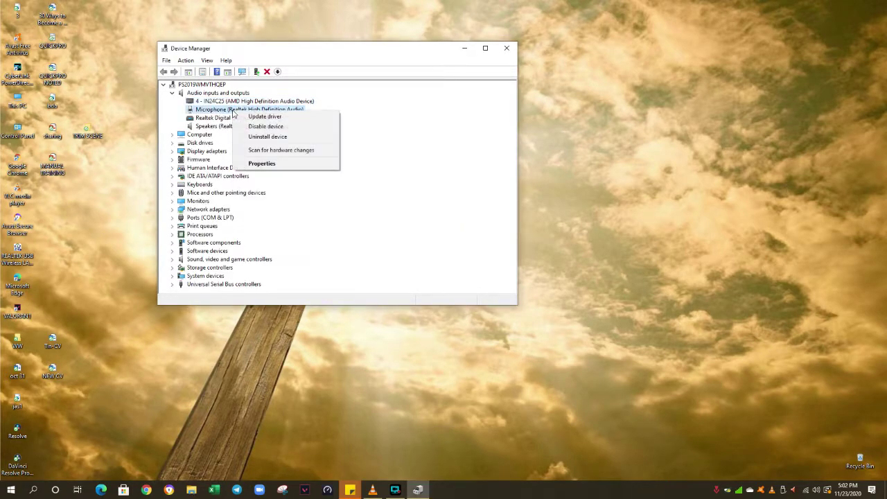
{"action": "left_click", "coordinate": [277, 164]}
{"action": "left_click", "coordinate": [281, 91]}
{"action": "left_click", "coordinate": [281, 194]}
{"action": "left_click", "coordinate": [279, 163]}
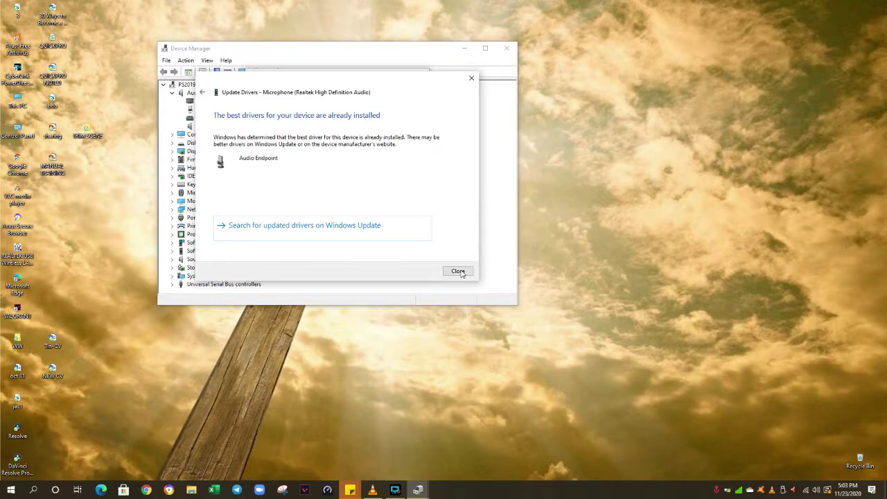
{"action": "left_click", "coordinate": [458, 271]}
{"action": "key", "text": "Escape"}
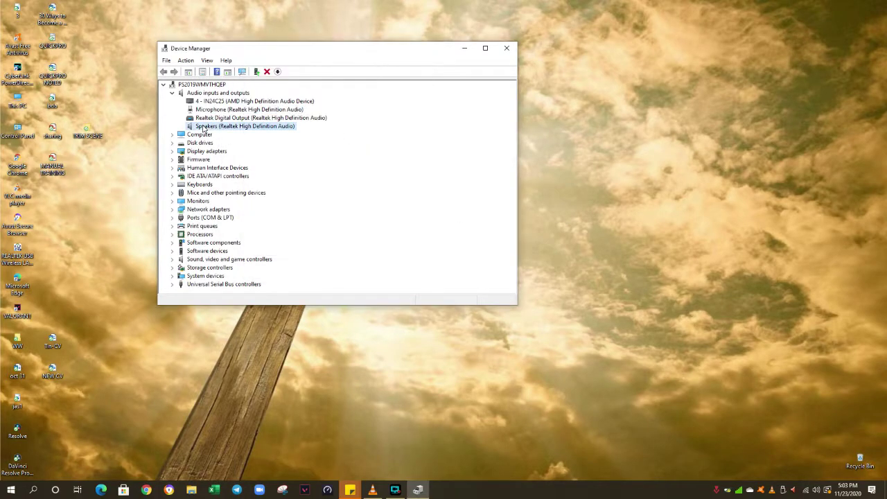
Step: Run an automatic driver update search for Realtek Digital Output (Realtek High Definition Audio) from its properties, and close its dialogs
{"action": "right_click", "coordinate": [204, 127]}
{"action": "left_click", "coordinate": [206, 120]}
{"action": "right_click", "coordinate": [204, 118]}
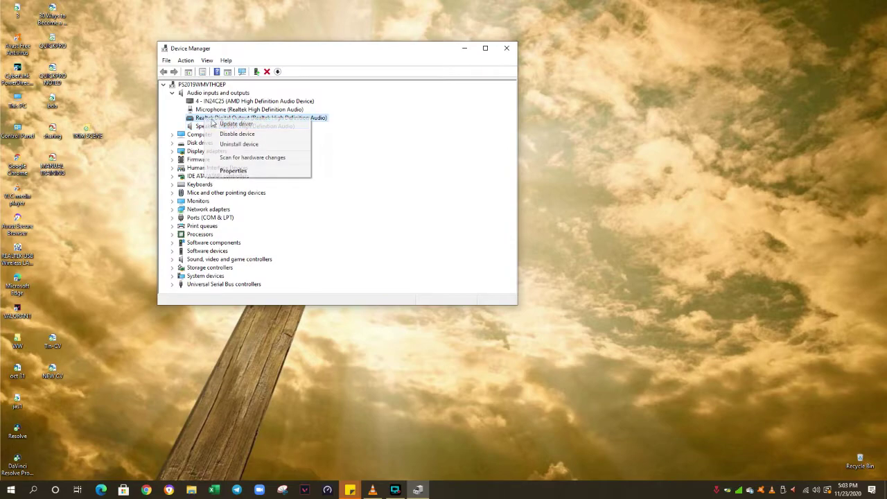
{"action": "left_click", "coordinate": [239, 169]}
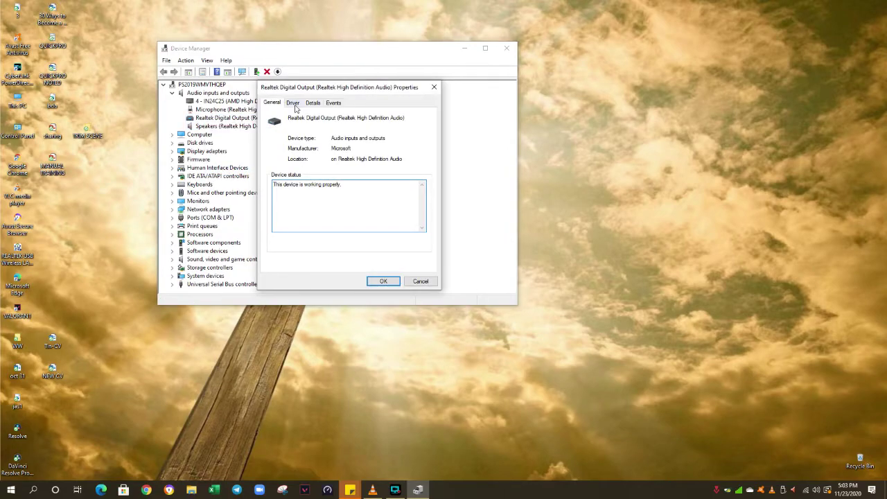
{"action": "left_click", "coordinate": [294, 103]}
{"action": "left_click", "coordinate": [310, 208]}
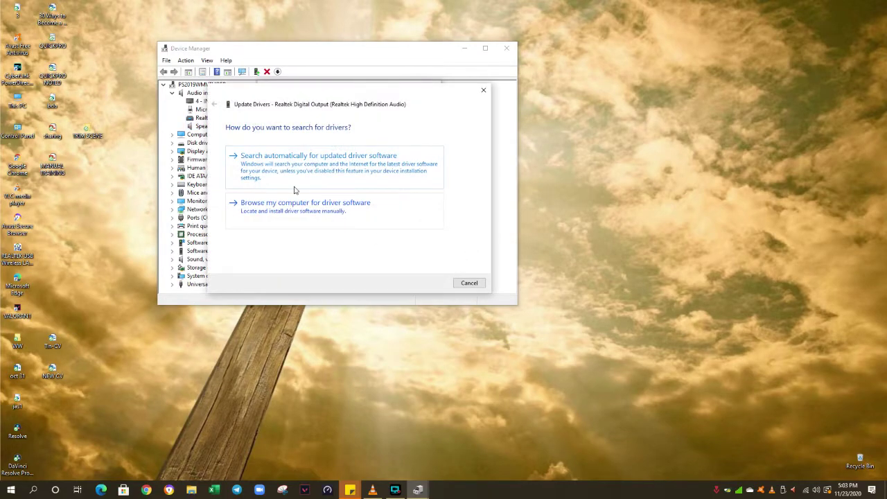
{"action": "left_click", "coordinate": [307, 176]}
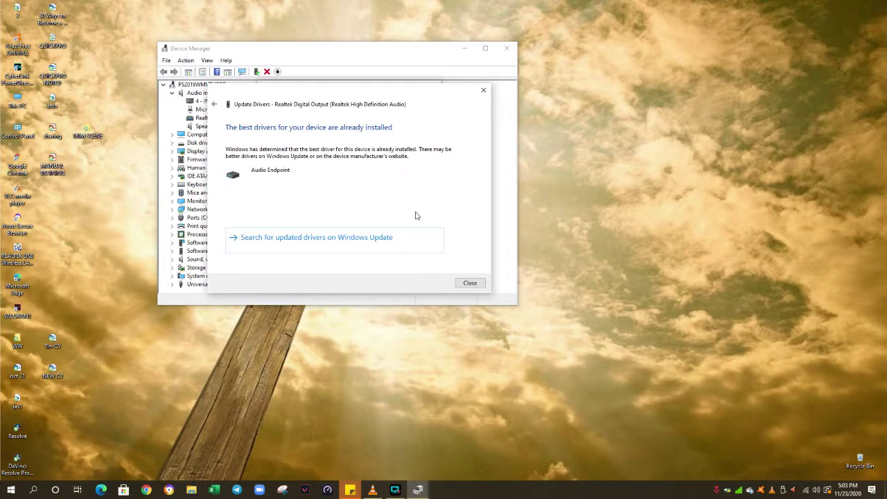
{"action": "left_click", "coordinate": [470, 284]}
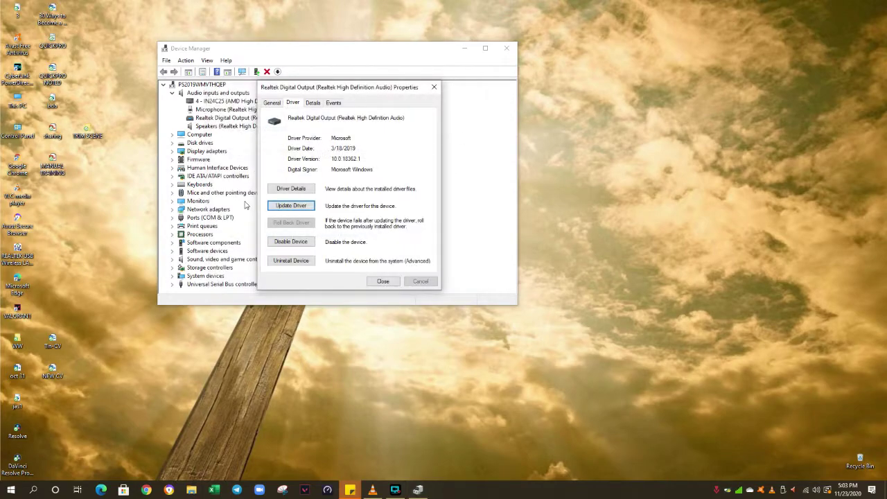
{"action": "left_click", "coordinate": [434, 87]}
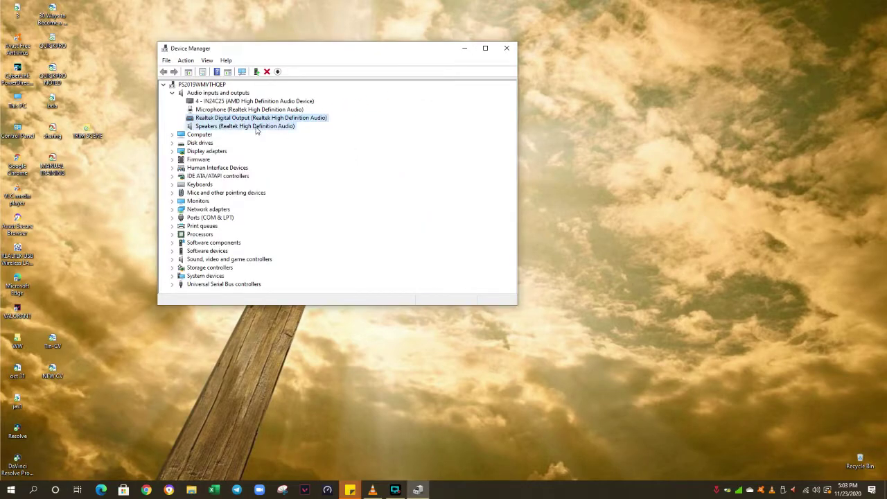
Step: Run an automatic driver update search for the Speakers (Realtek High Definition Audio) from their properties, and close their dialogs
{"action": "right_click", "coordinate": [257, 128]}
{"action": "left_click", "coordinate": [316, 179]}
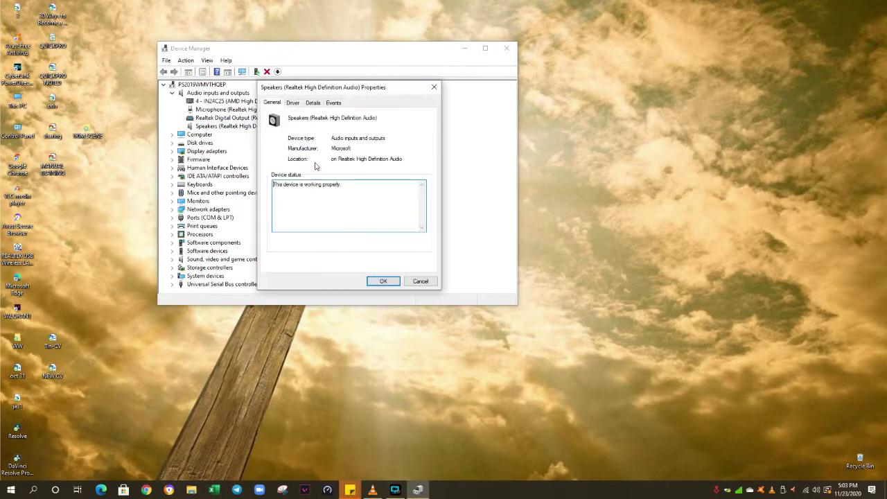
{"action": "left_click", "coordinate": [293, 104]}
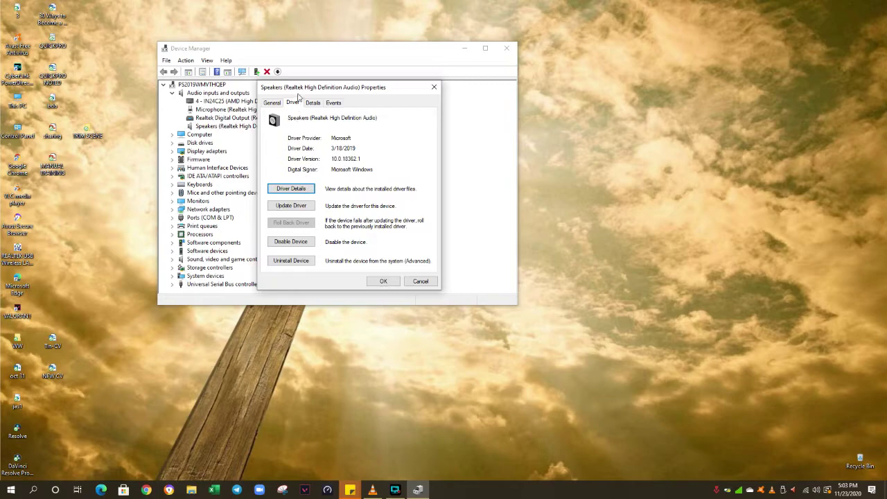
{"action": "left_click", "coordinate": [299, 207]}
{"action": "left_click", "coordinate": [305, 171]}
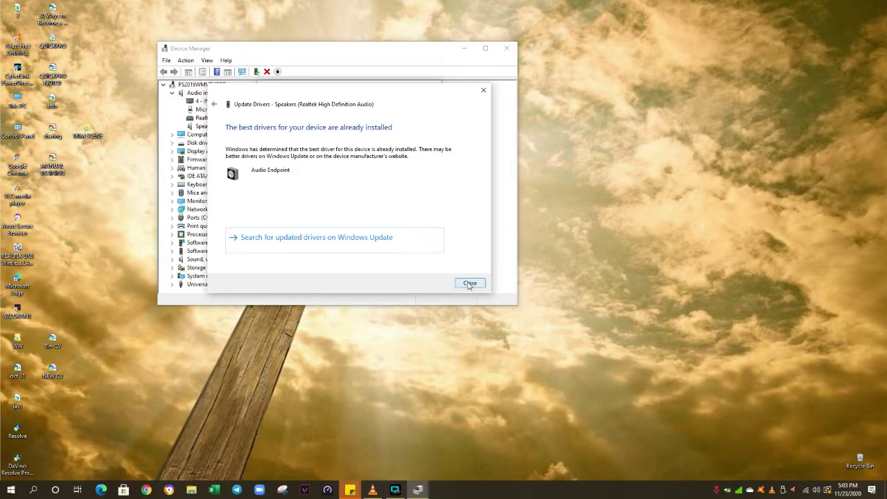
{"action": "left_click", "coordinate": [469, 284]}
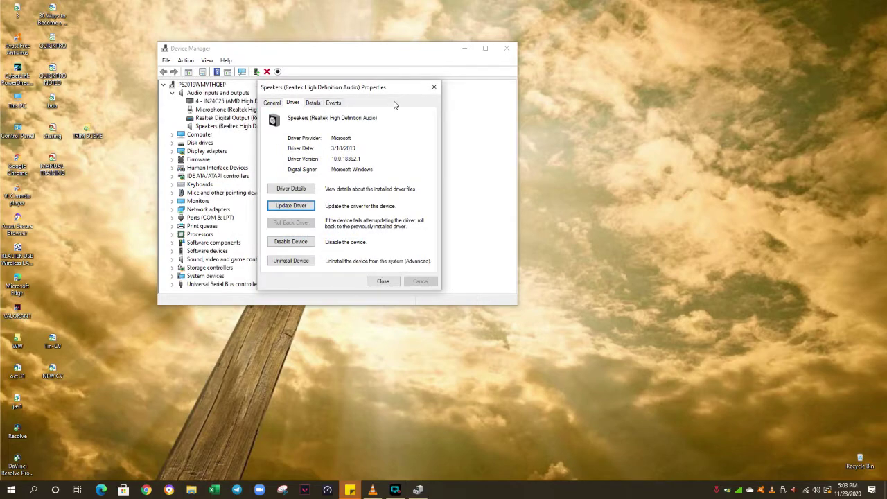
{"action": "left_click", "coordinate": [435, 87]}
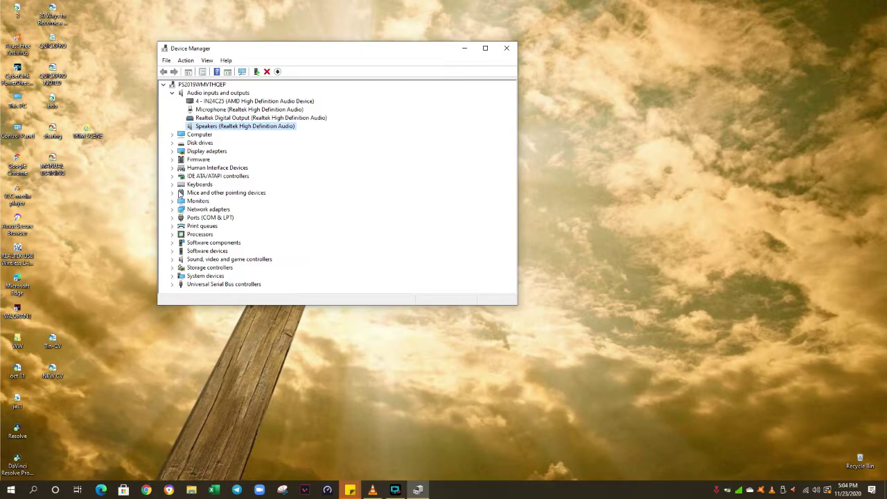
Step: Try an automatic driver update search for the HID Keyboard Device under Keyboards, and cancel the search
{"action": "left_click", "coordinate": [173, 185]}
{"action": "right_click", "coordinate": [208, 194]}
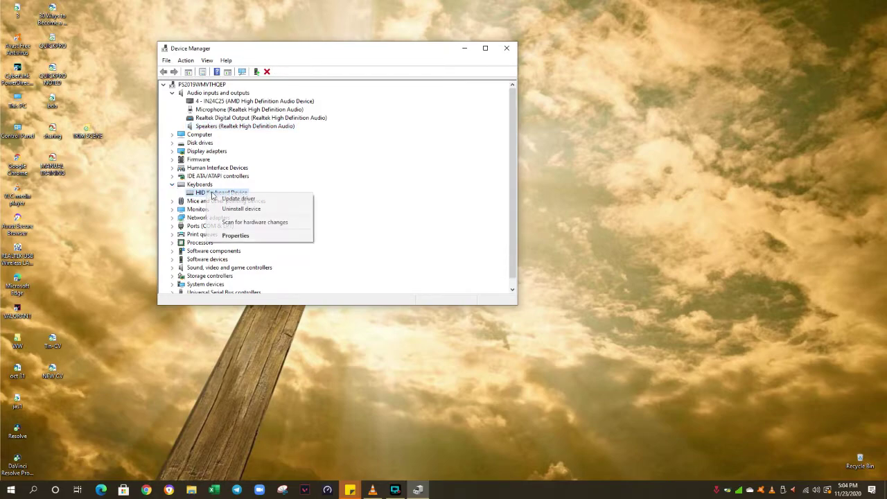
{"action": "left_click", "coordinate": [235, 199]}
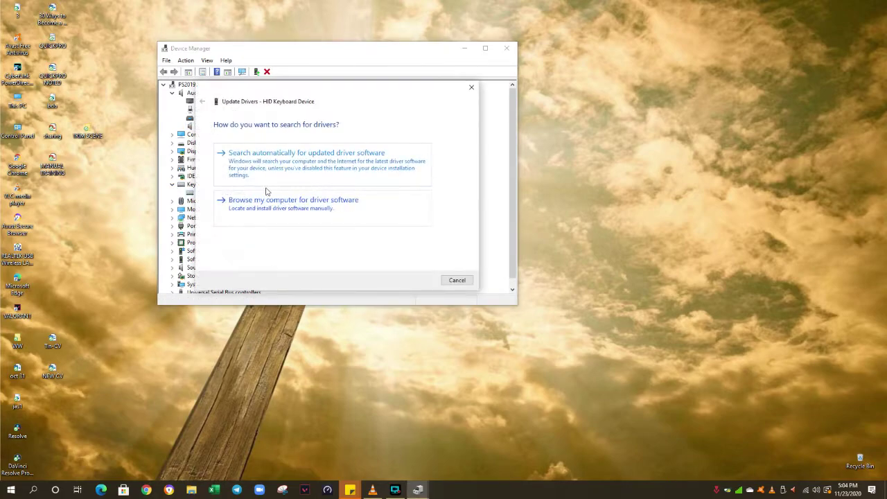
{"action": "left_click", "coordinate": [276, 162]}
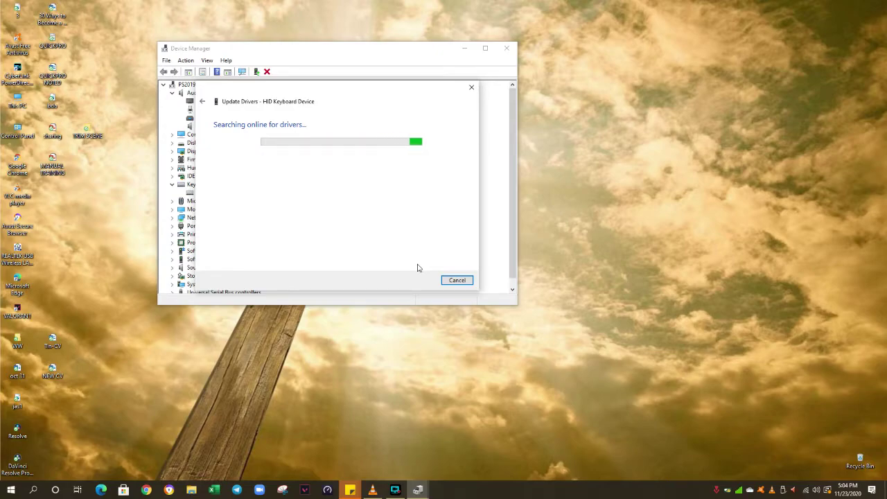
{"action": "left_click", "coordinate": [457, 281]}
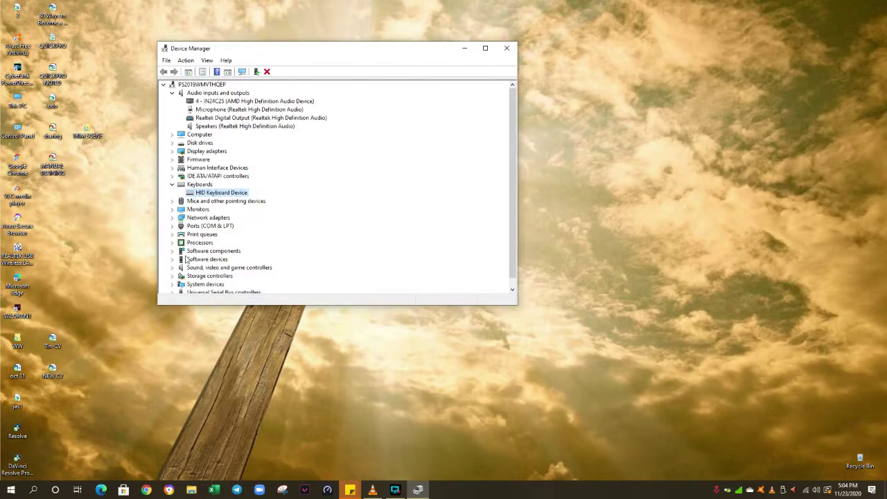
Step: Expand Mice and other pointing devices, and move and enlarge the Device Manager window to fit the whole device list
{"action": "left_click", "coordinate": [175, 202]}
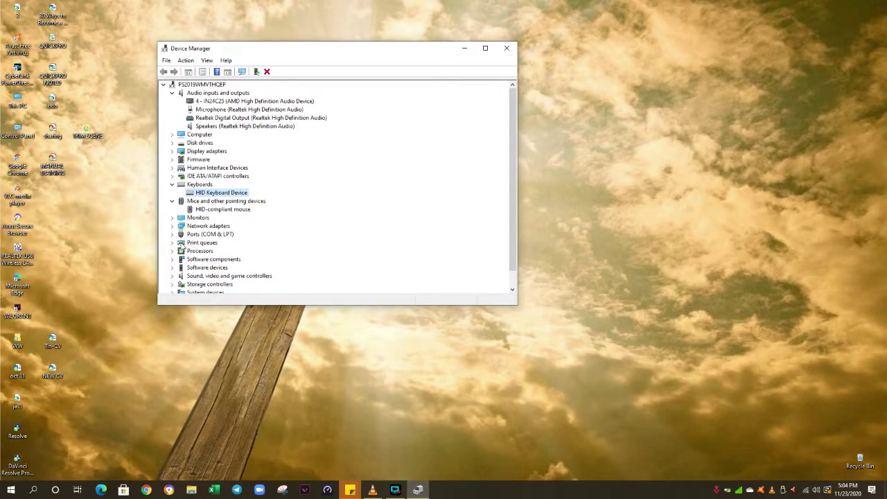
{"action": "left_click_drag", "start_coordinate": [298, 50], "coordinate": [207, 52]}
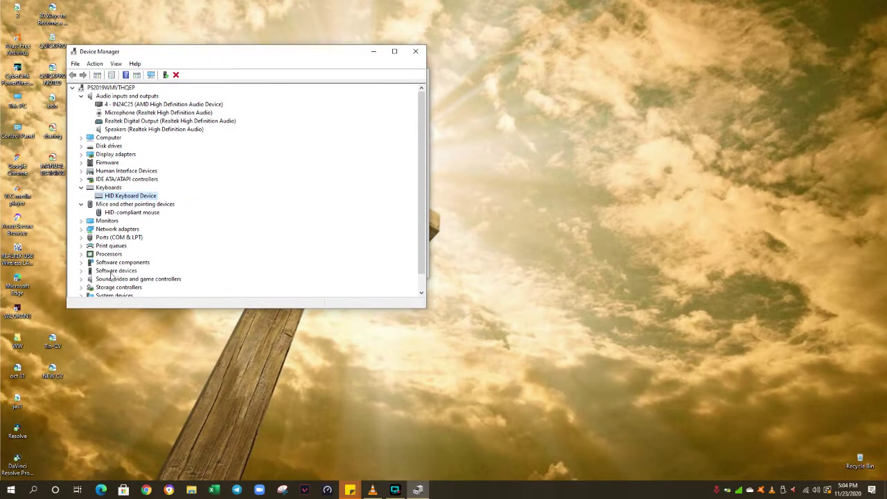
{"action": "left_click_drag", "start_coordinate": [232, 310], "coordinate": [258, 334]}
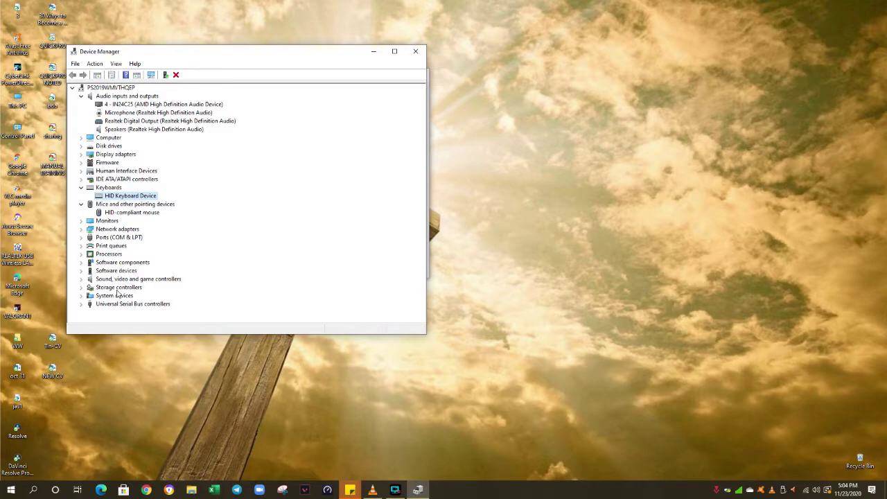
Step: Find Check for updates through Windows search, open the Windows Update settings, and place the window beside Device Manager
{"action": "left_click", "coordinate": [33, 490]}
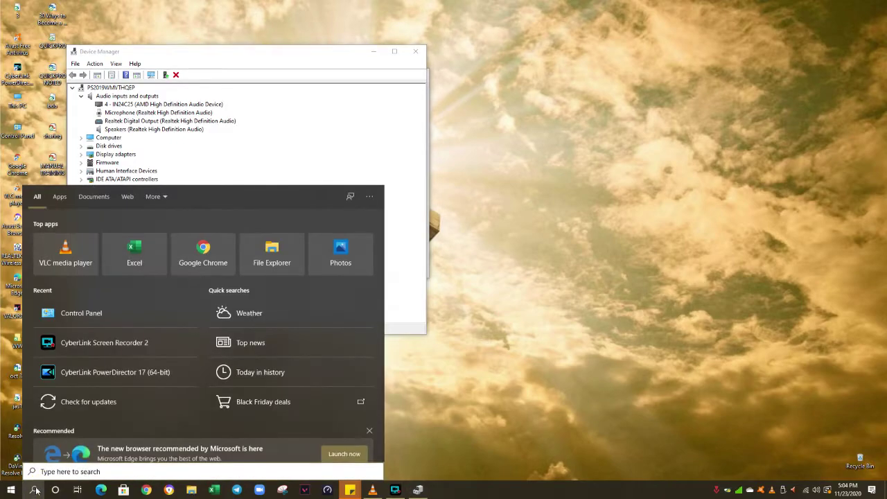
{"action": "type", "text": "cher"}
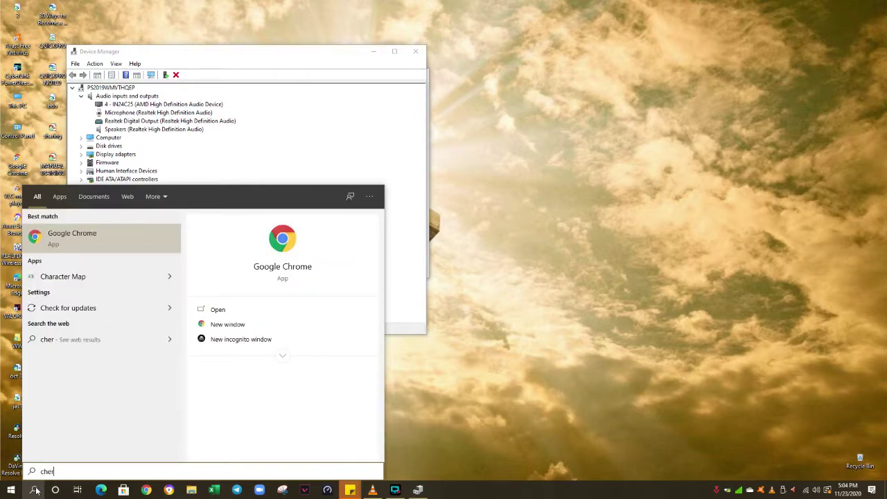
{"action": "left_click", "coordinate": [55, 310]}
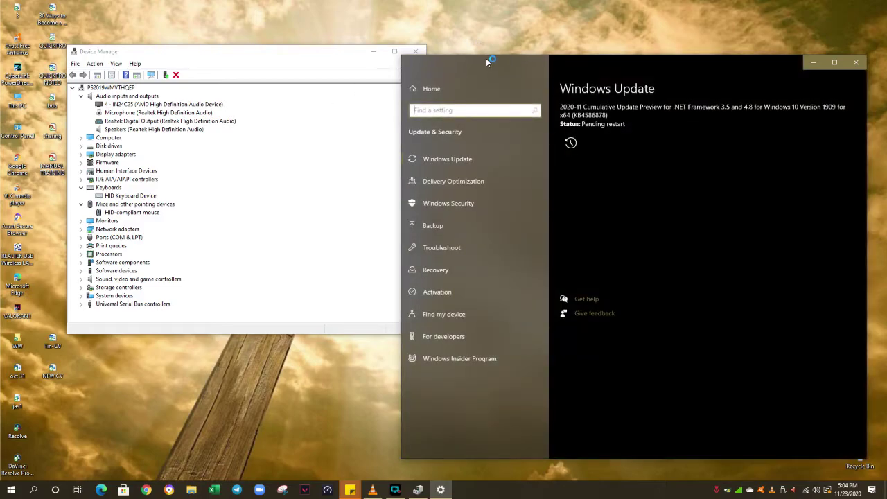
{"action": "left_click_drag", "start_coordinate": [486, 58], "coordinate": [502, 47]}
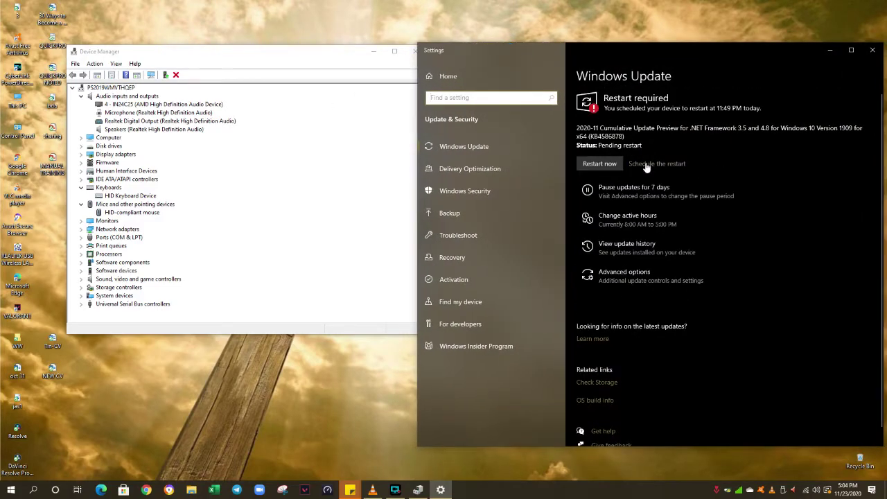
Step: Pause Windows updates for 7 days and open the update history
{"action": "left_click", "coordinate": [485, 148]}
{"action": "left_click", "coordinate": [614, 189]}
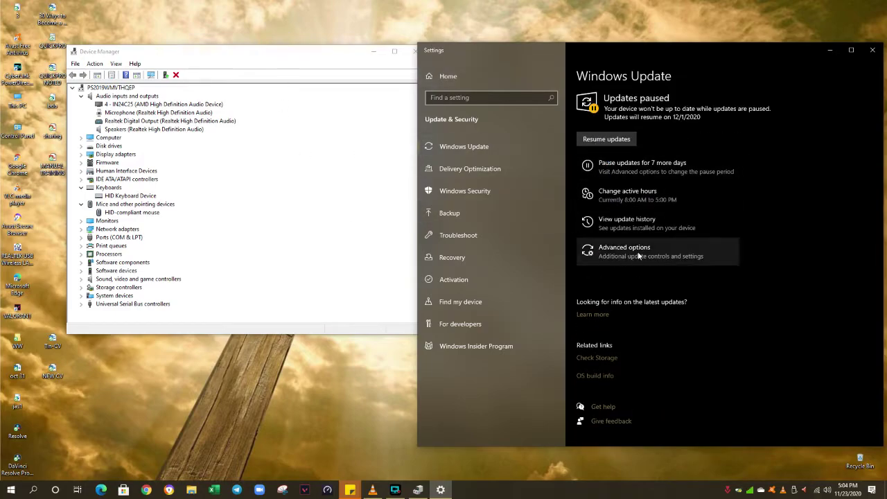
{"action": "left_click", "coordinate": [632, 225]}
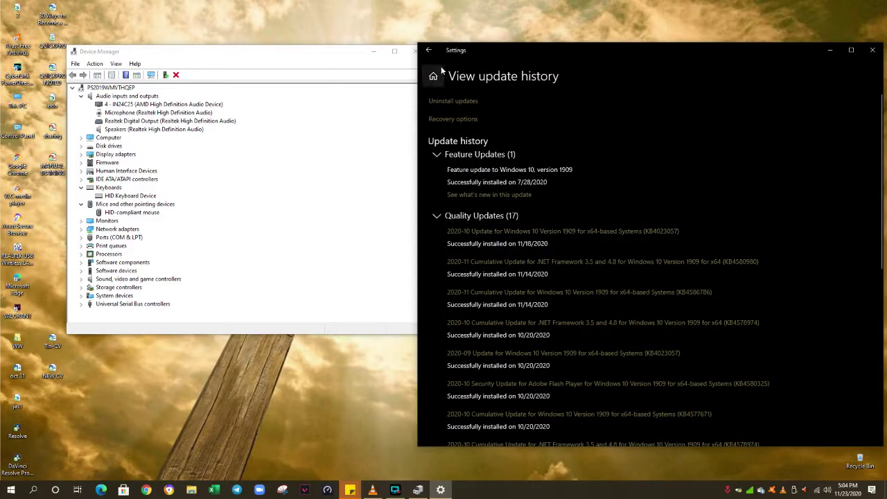
Step: Leave the update history and resume the paused Windows updates
{"action": "left_click", "coordinate": [428, 50]}
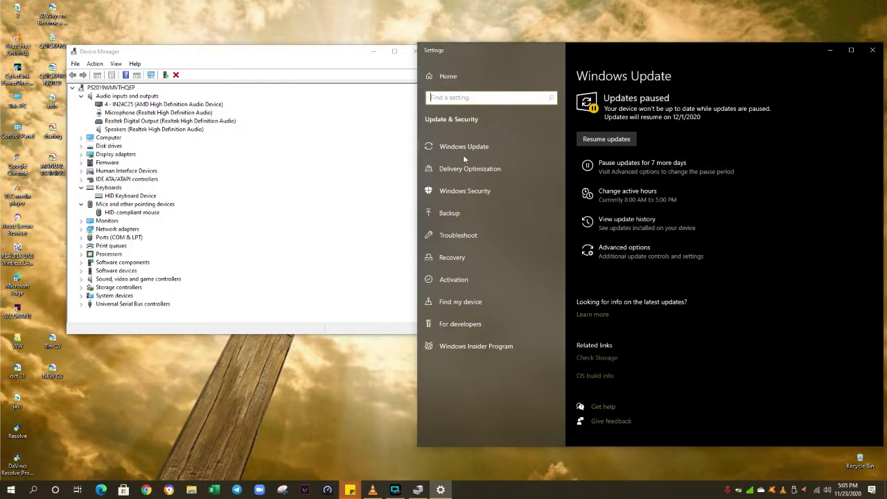
{"action": "left_click", "coordinate": [616, 141]}
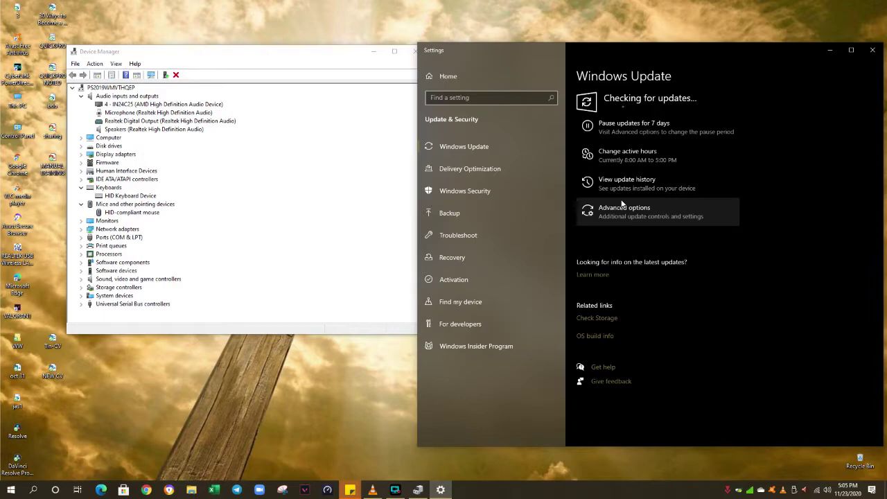
{"action": "left_click", "coordinate": [623, 205]}
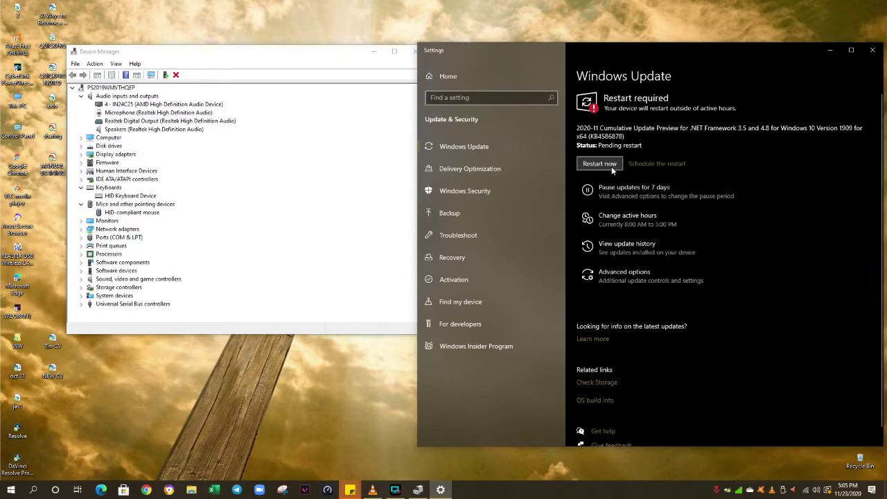
Step: Turn on a scheduled restart for the pending update and set its time to 11:22 PM
{"action": "left_click", "coordinate": [657, 164]}
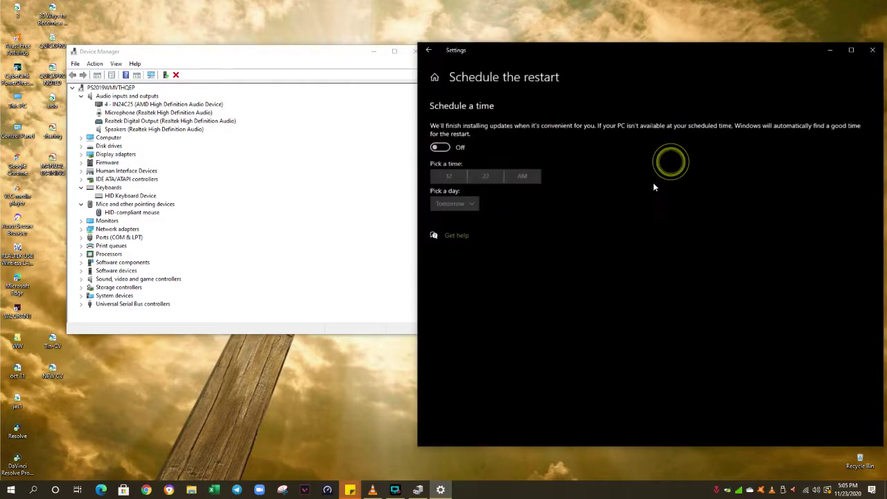
{"action": "left_click", "coordinate": [438, 147]}
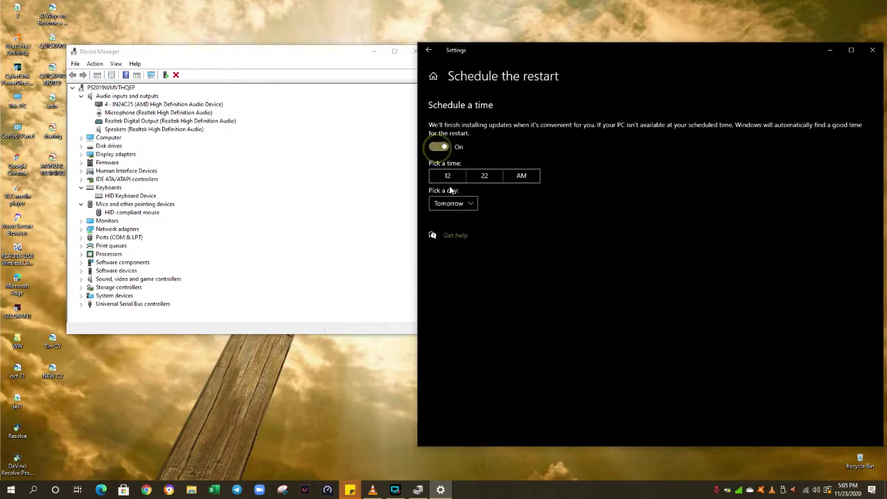
{"action": "left_click", "coordinate": [449, 176]}
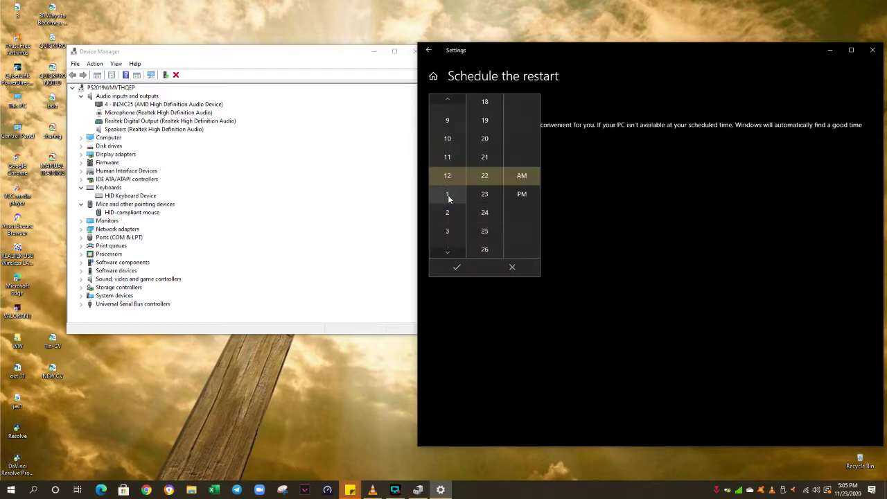
{"action": "left_click", "coordinate": [447, 157]}
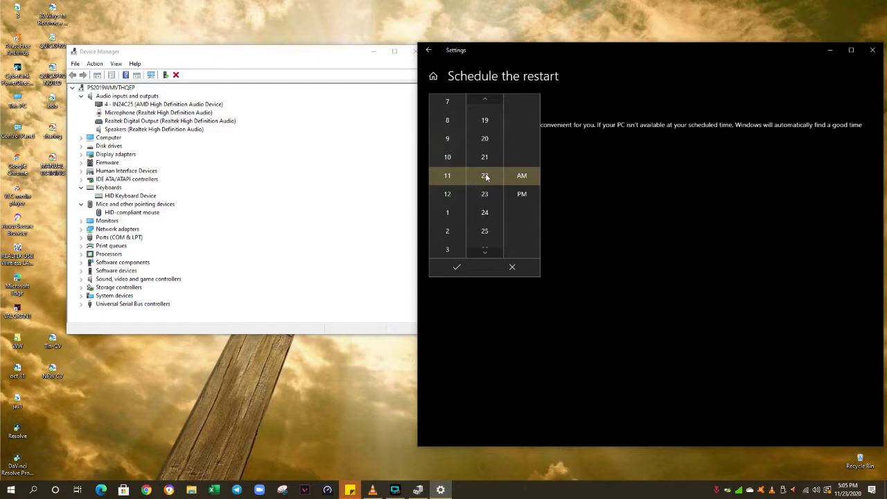
{"action": "left_click", "coordinate": [523, 175]}
{"action": "left_click", "coordinate": [526, 249]}
{"action": "left_click", "coordinate": [462, 268]}
Step: Set the scheduled restart day to Today and return to the Windows Update page
{"action": "left_click", "coordinate": [466, 203]}
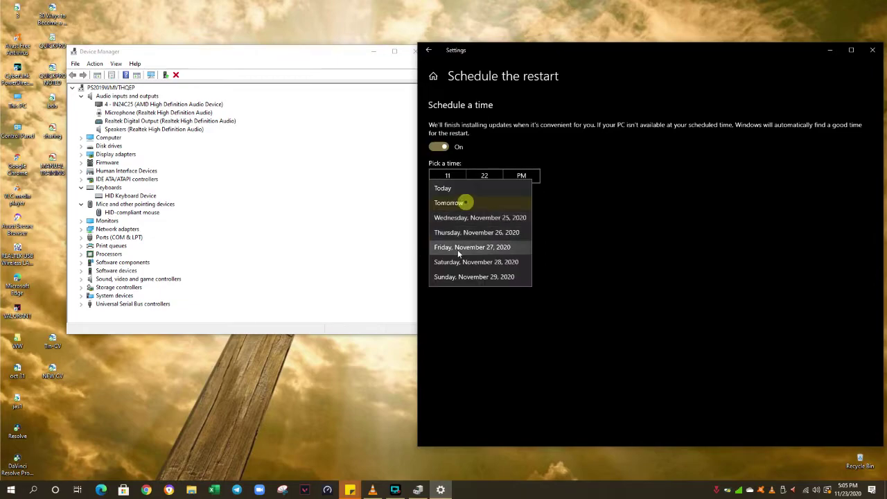
{"action": "left_click", "coordinate": [449, 188]}
{"action": "left_click", "coordinate": [430, 51]}
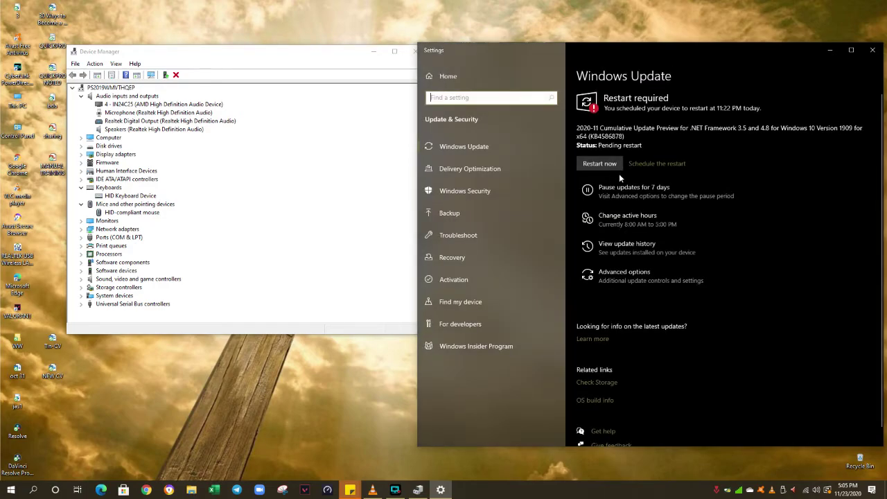